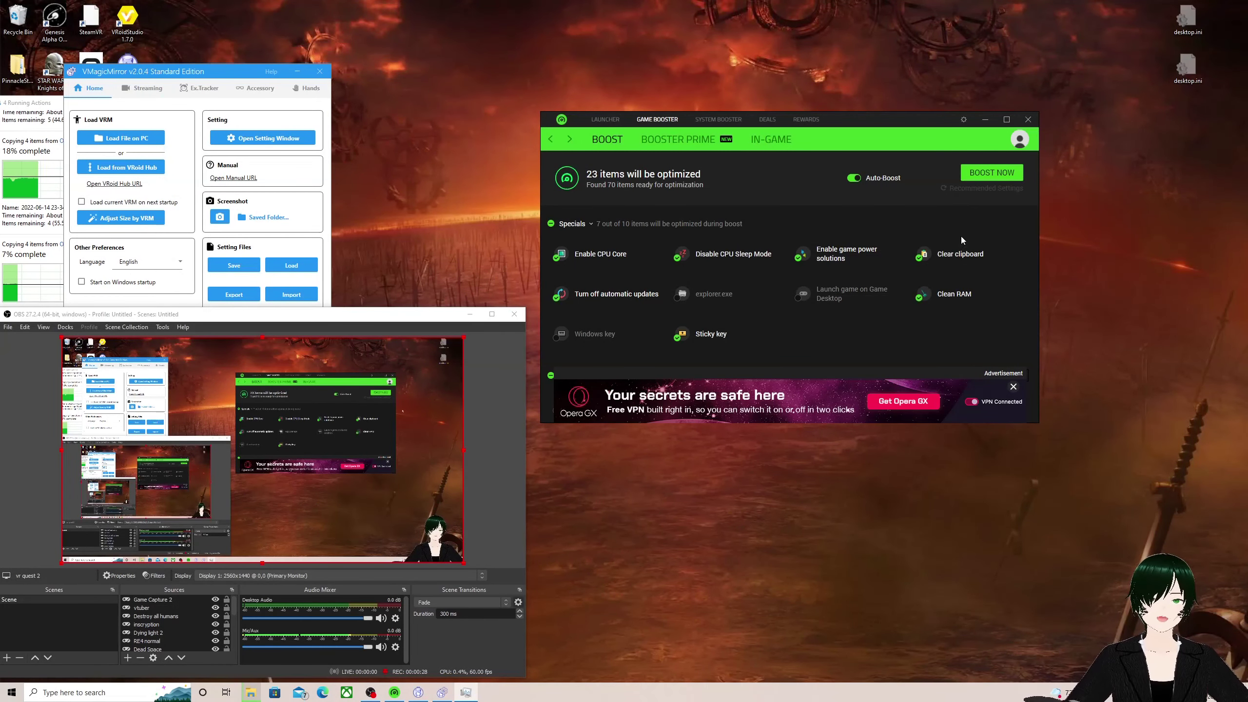
# Step: Open Task Manager with Ctrl+Shift+Esc over Razer Cortex's Game Booster page
pyautogui.hotkey('ctrl', 'shift', 'Escape')
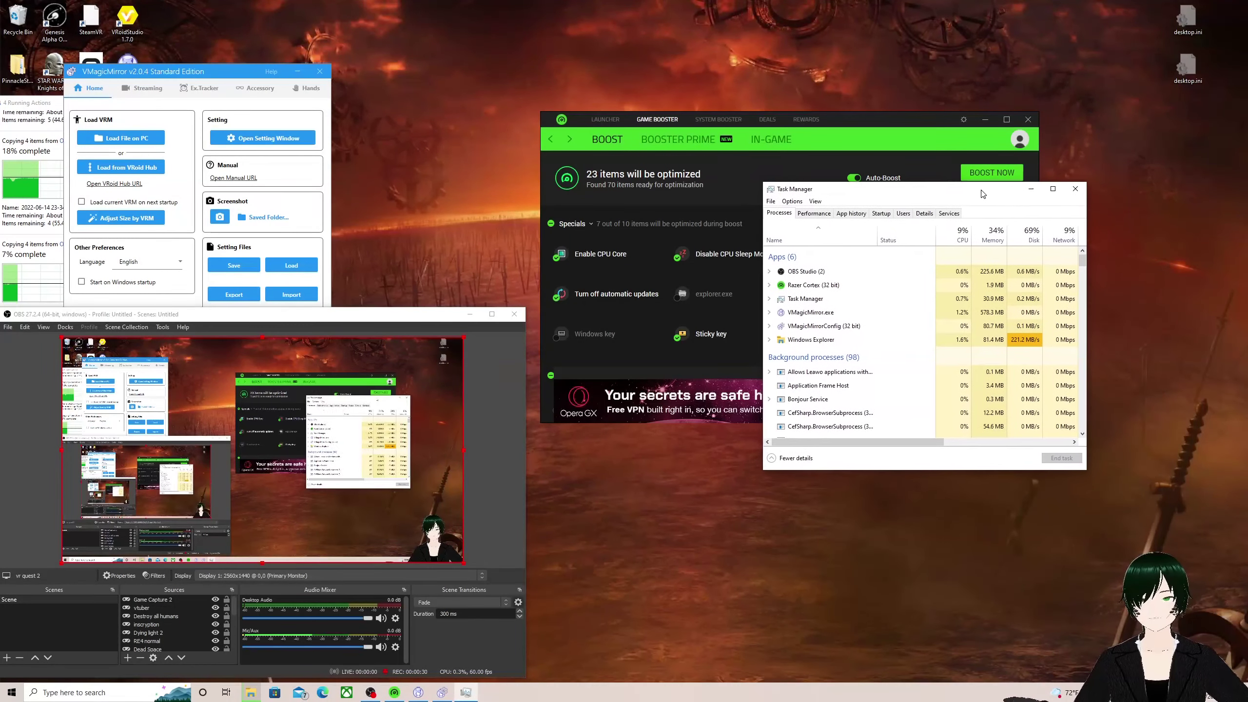
# Step: Show Task Manager's CPU Performance view and move the Game Booster window up and left
pyautogui.click(824, 216)
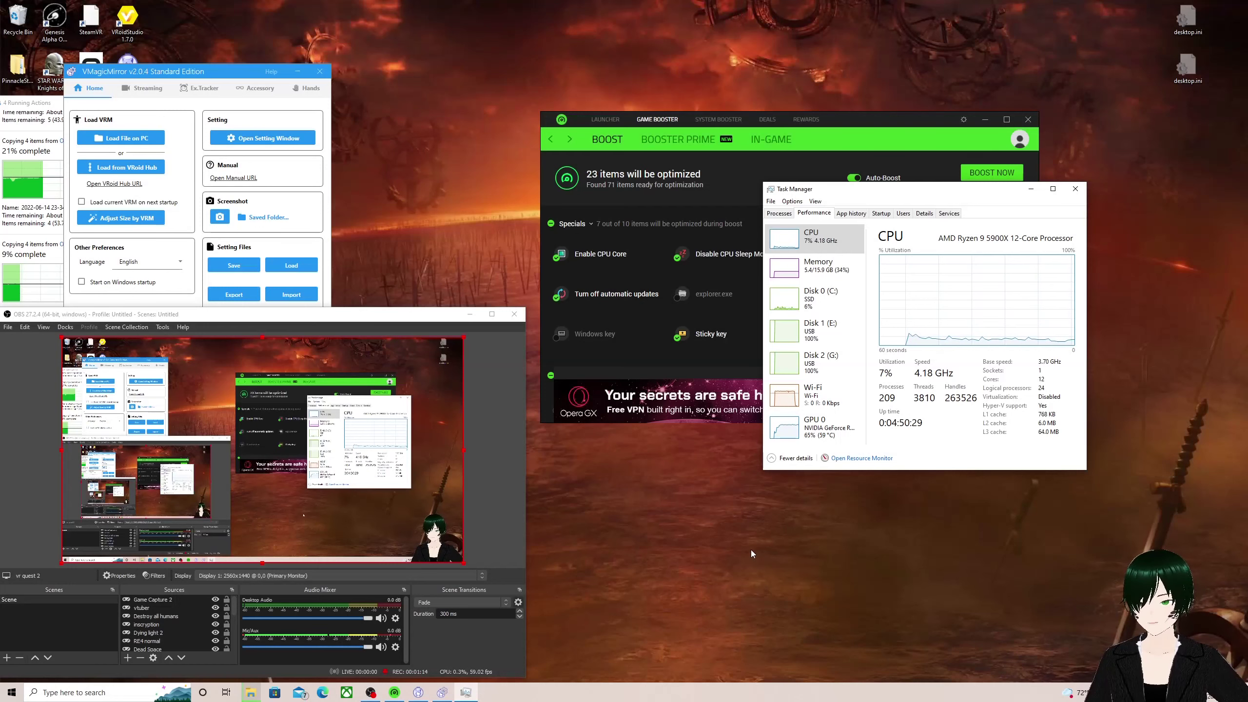
pyautogui.moveTo(872, 123); pyautogui.dragTo(799, 67)
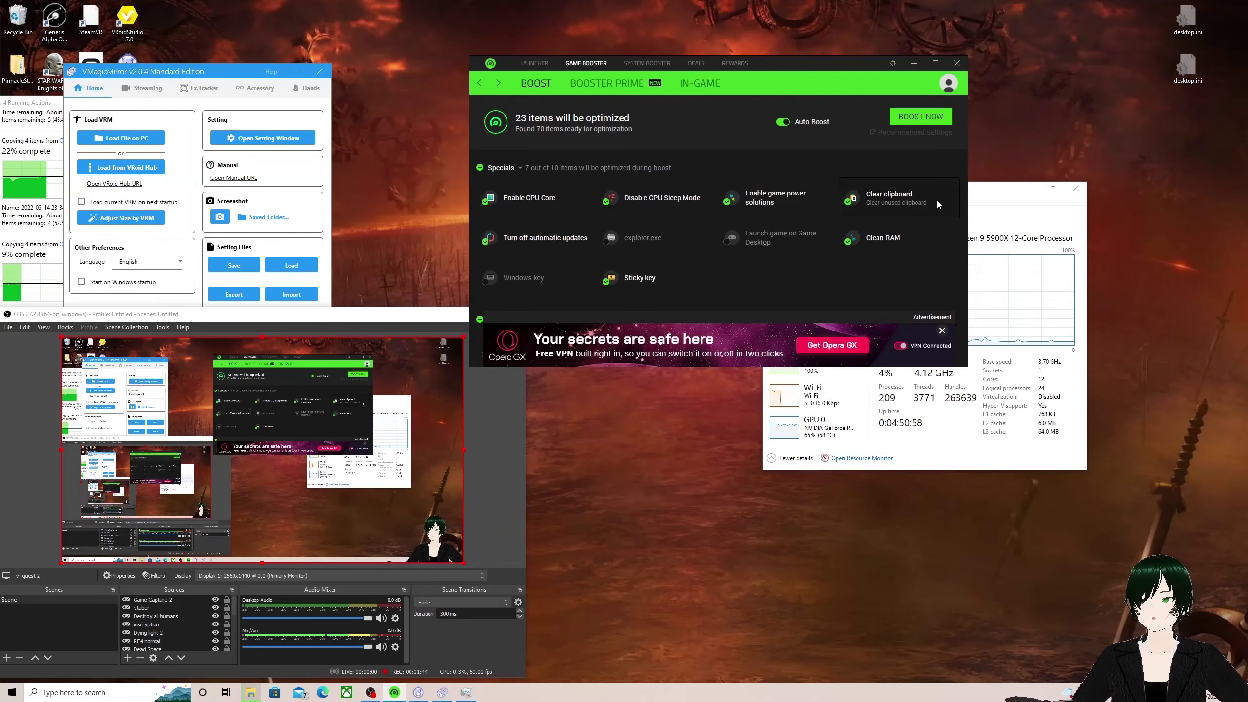
# Step: Switch between Task Manager and Game Booster, ending on Task Manager's process list
pyautogui.click(792, 391)
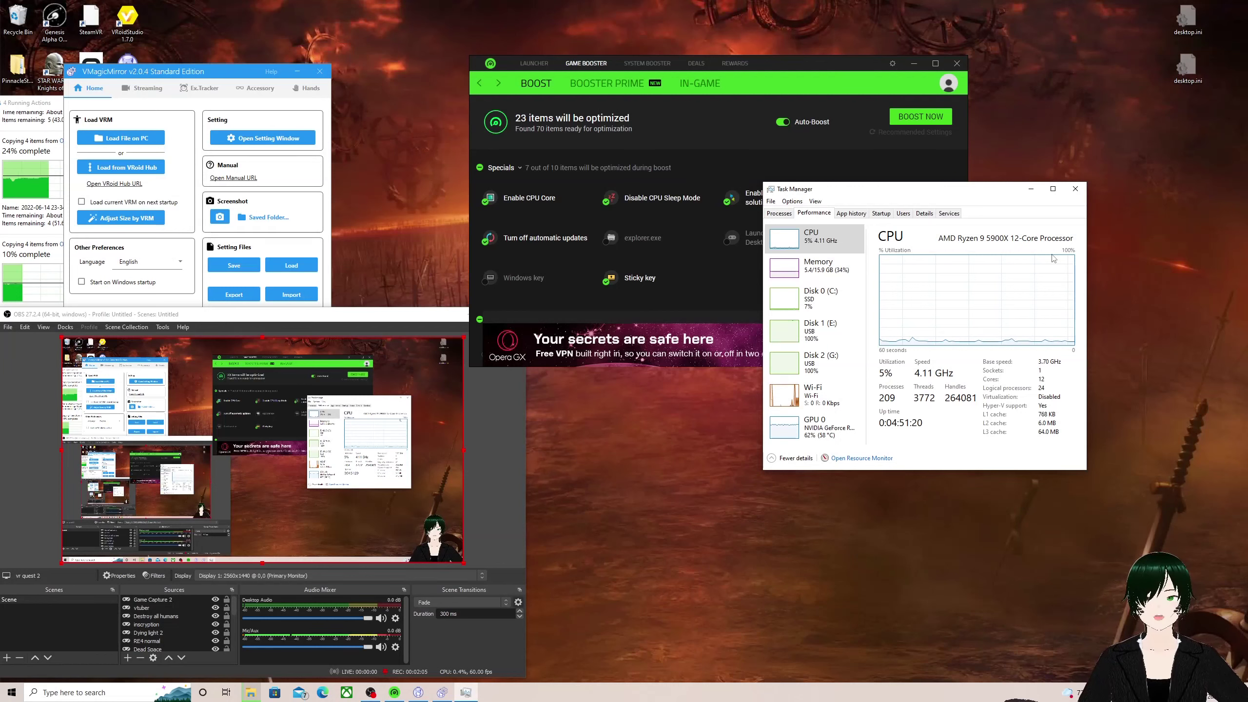
pyautogui.click(795, 68)
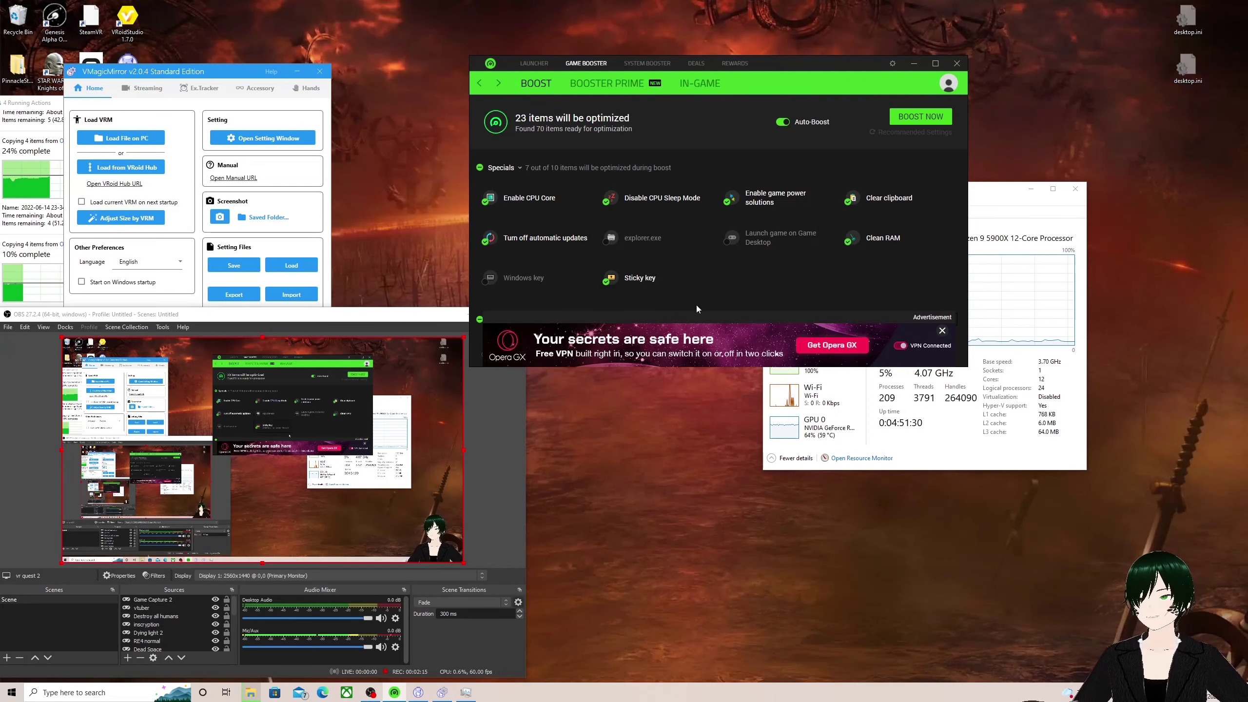
pyautogui.click(1035, 234)
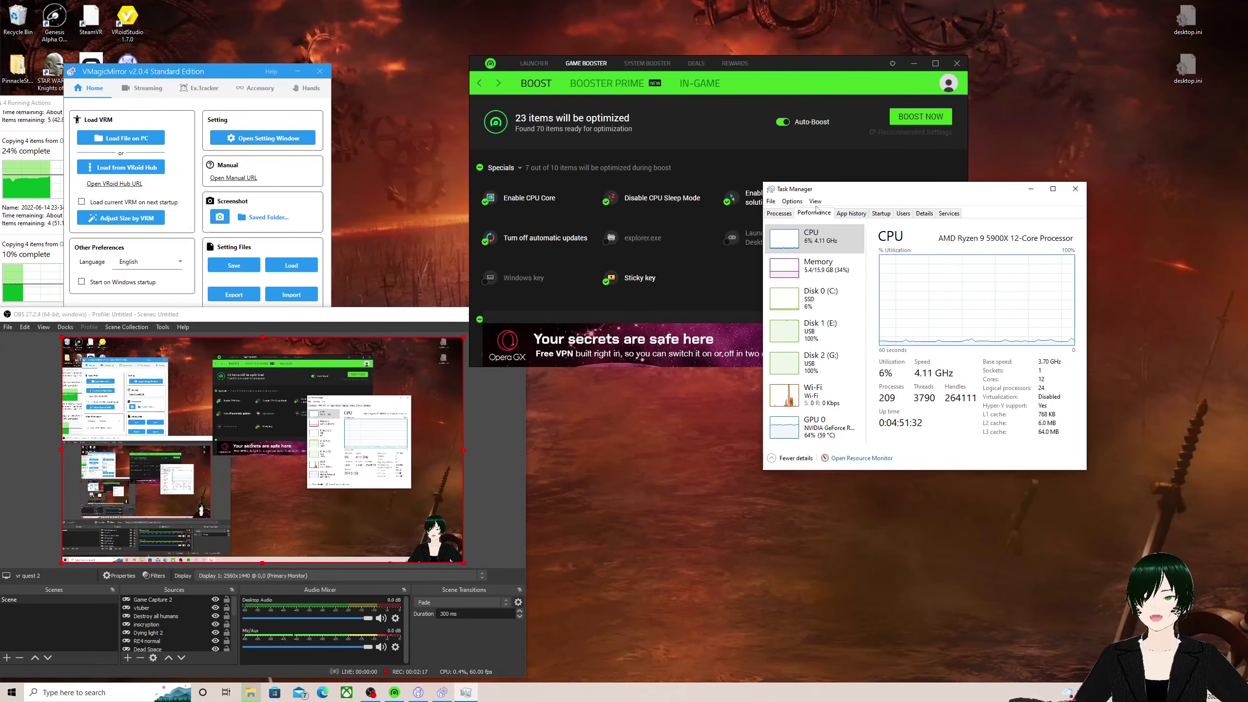
pyautogui.click(779, 213)
# Step: Scroll the process list down and back, show CPU Performance, then put Game Booster in front
pyautogui.scroll(-3, 853, 406)
pyautogui.scroll(-2, 852, 406)
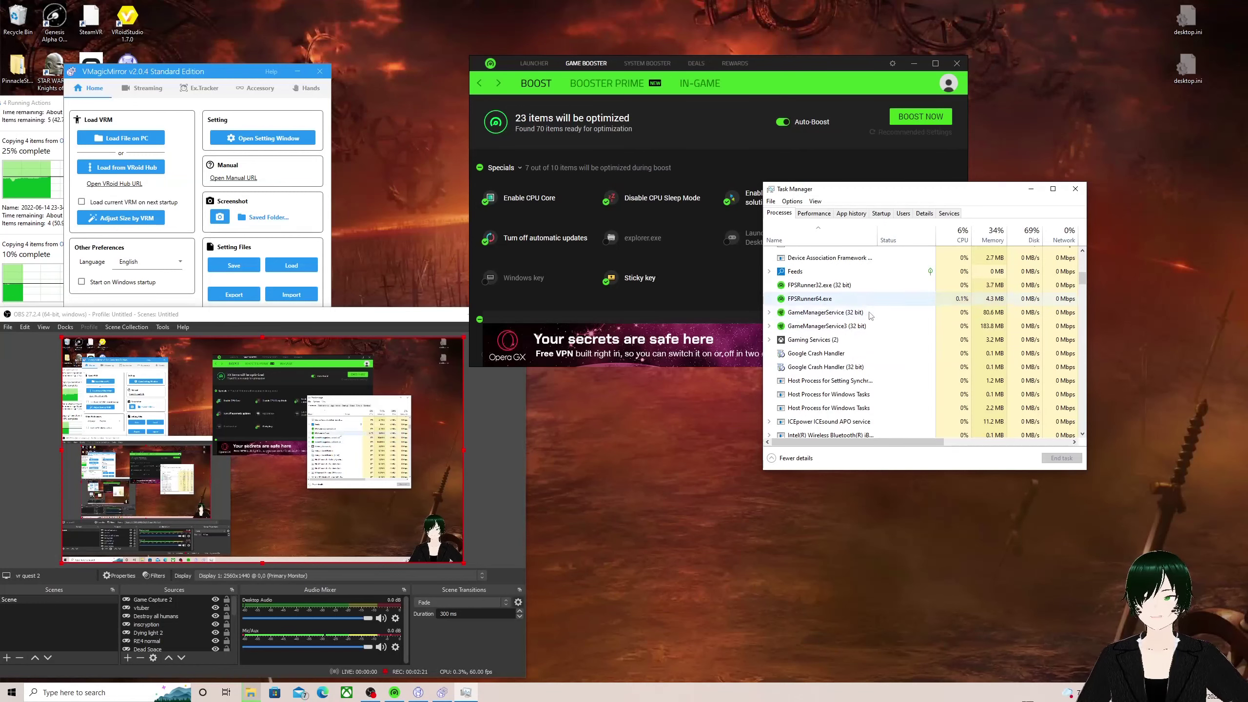
pyautogui.scroll(-4, 879, 390)
pyautogui.scroll(-3, 879, 389)
pyautogui.scroll(-3, 879, 389)
pyautogui.scroll(-2, 879, 390)
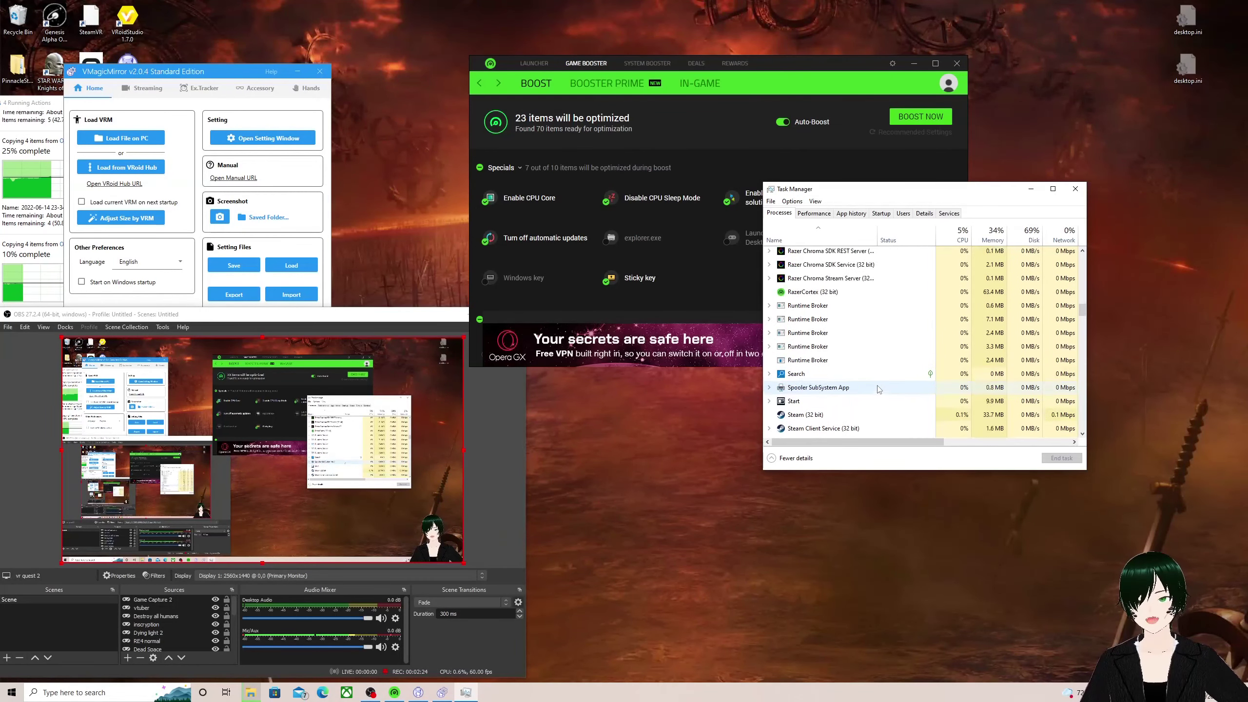
pyautogui.scroll(3, 879, 389)
pyautogui.scroll(3, 879, 389)
pyautogui.scroll(3, 879, 390)
pyautogui.scroll(3, 877, 389)
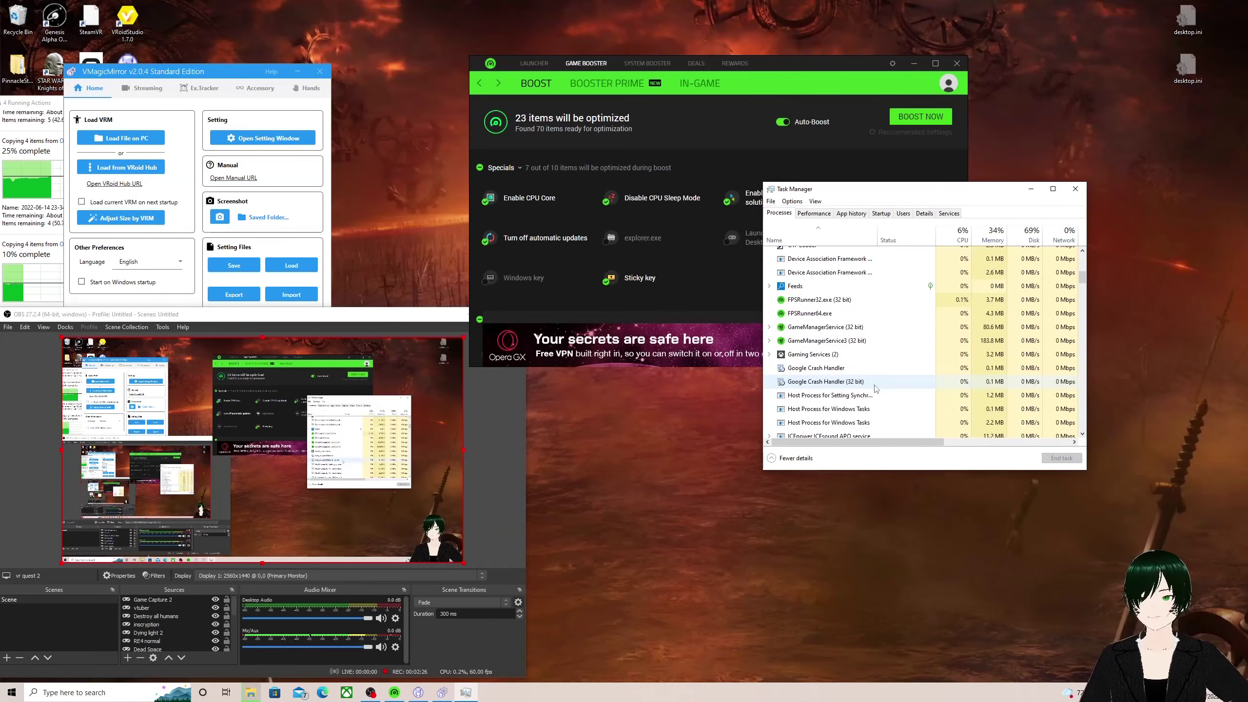
pyautogui.scroll(-3, 875, 389)
pyautogui.scroll(-1, 876, 390)
pyautogui.scroll(2, 877, 390)
pyautogui.scroll(3, 879, 390)
pyautogui.scroll(3, 879, 390)
pyautogui.scroll(2, 879, 390)
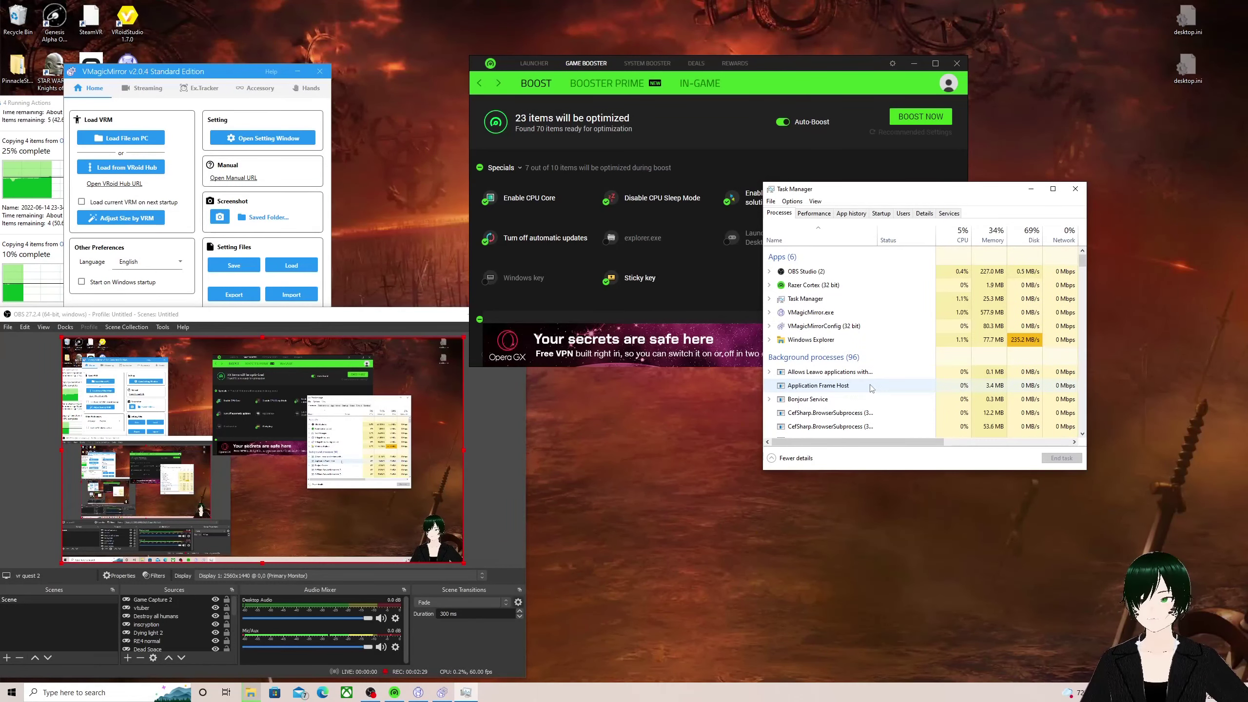
pyautogui.click(814, 214)
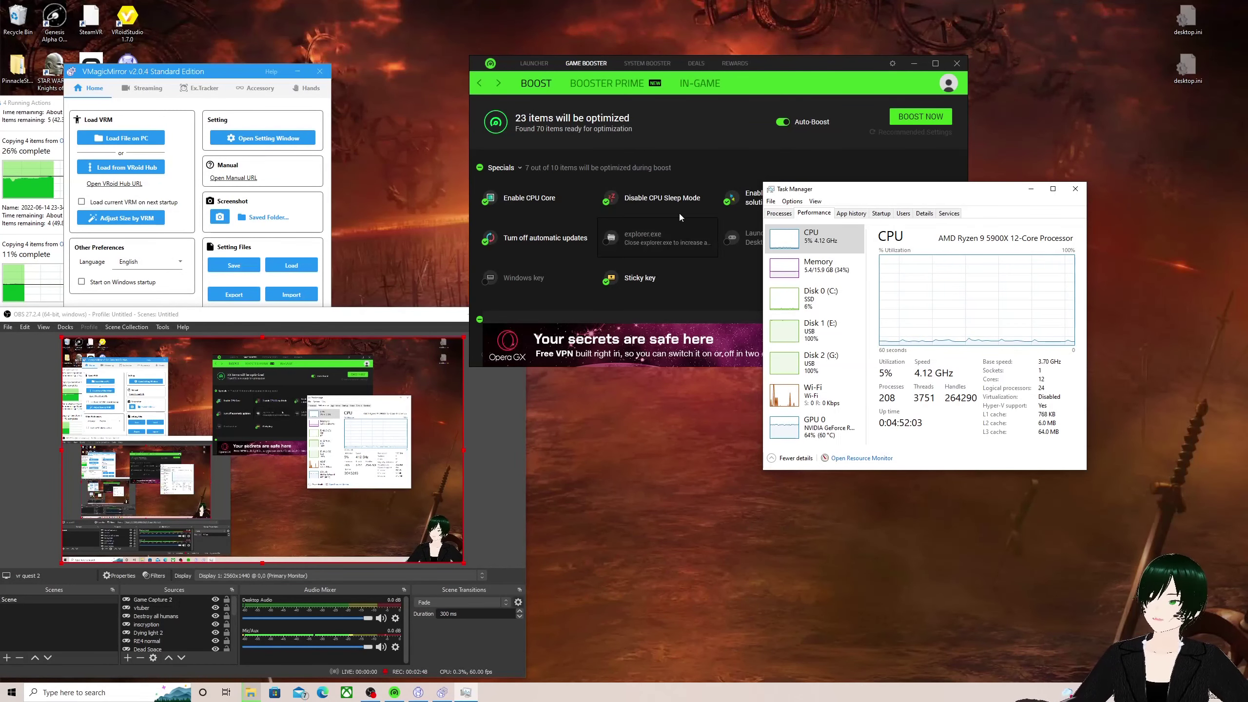
pyautogui.click(721, 112)
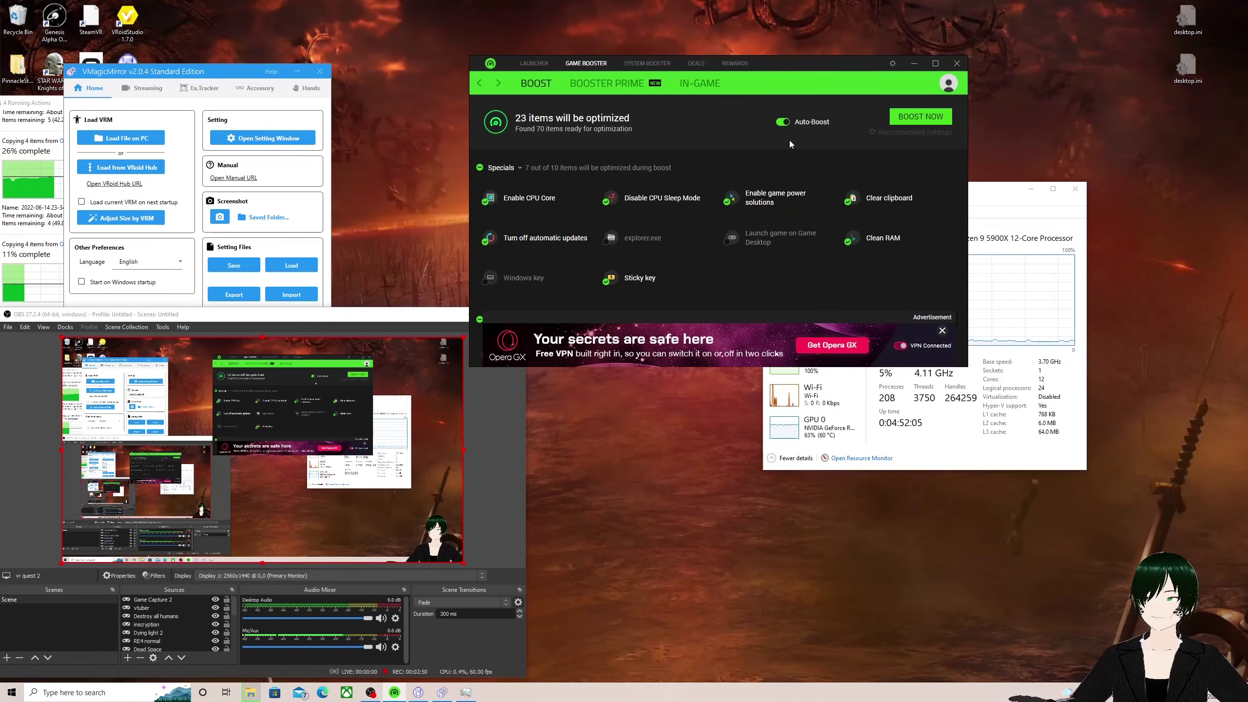
# Step: Boost to free 1.34 GB of memory, restore the system, and reopen Task Manager
pyautogui.click(921, 117)
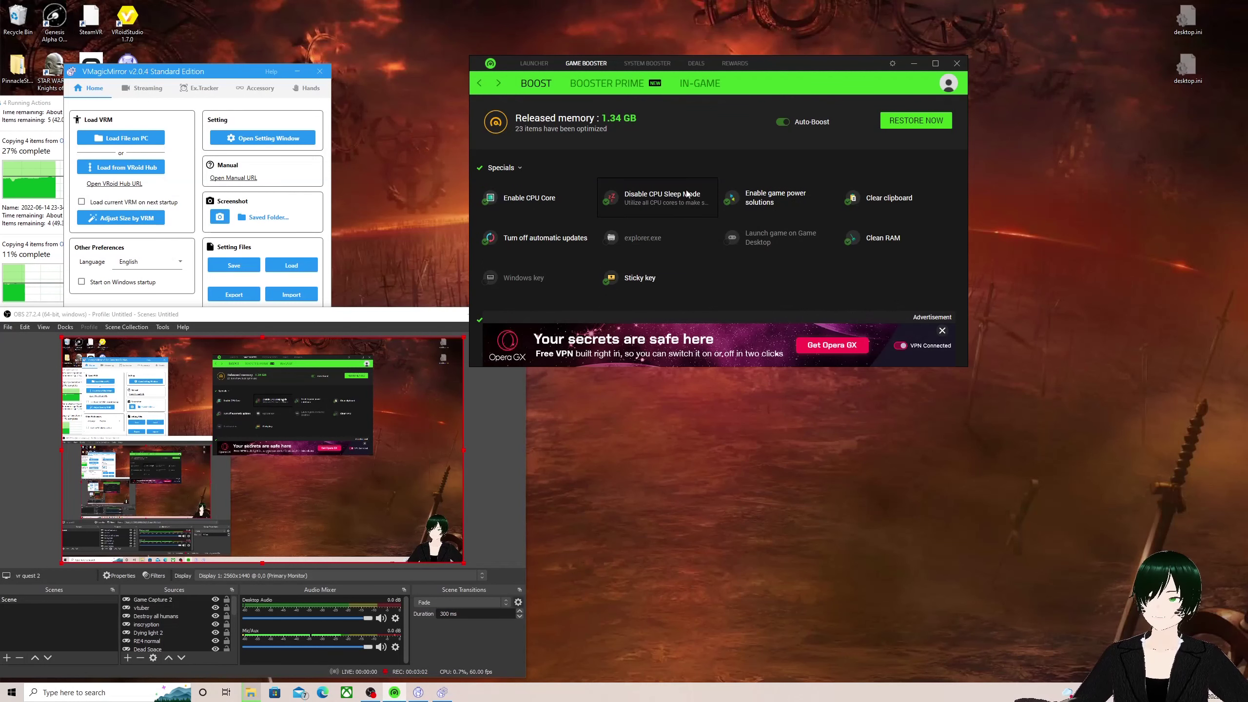
pyautogui.click(909, 129)
pyautogui.hotkey('ctrl', 'shift', 'Escape')
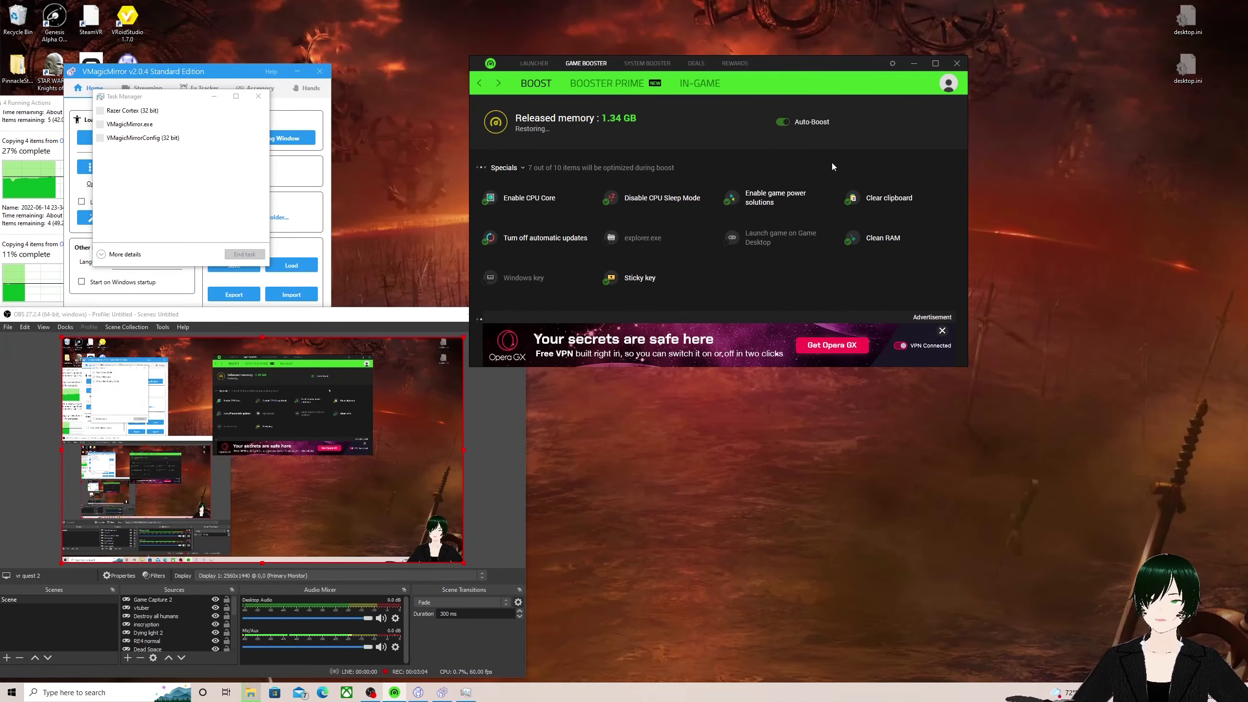
# Step: Expand Task Manager to More details, listing apps with CPU, memory and disk use
pyautogui.click(120, 254)
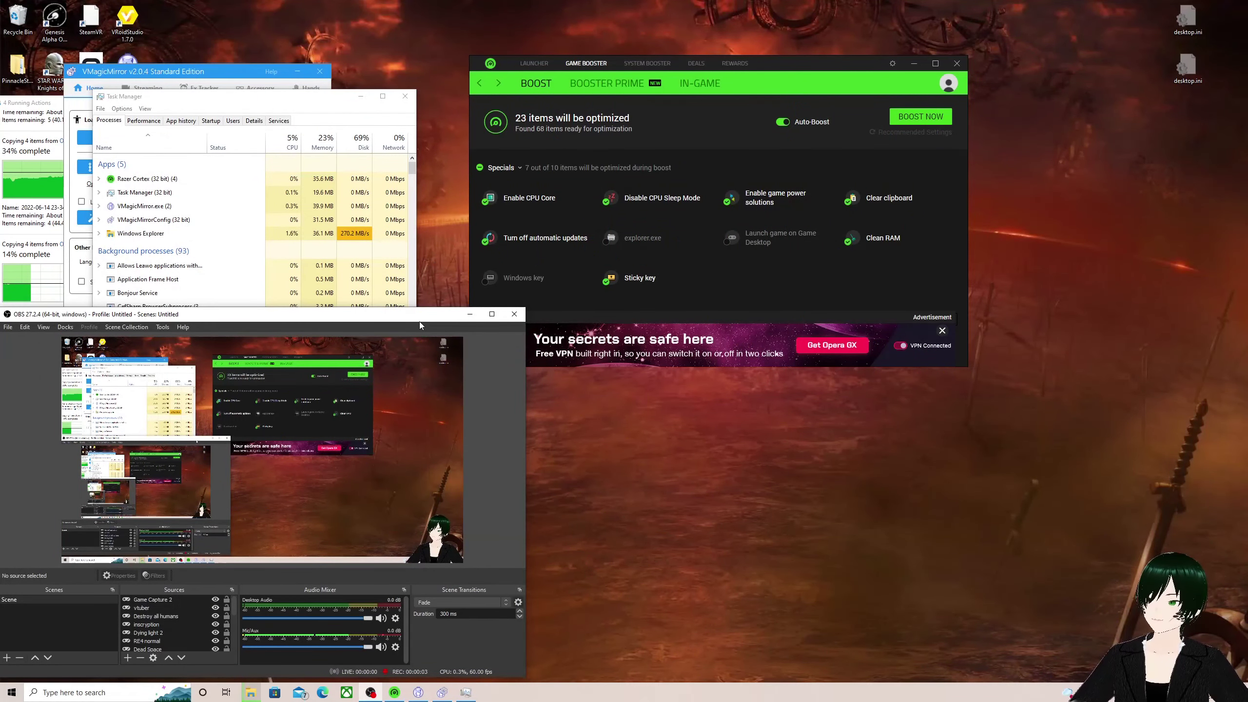
# Step: Switch Task Manager to the Performance view showing the CPU utilisation graph
pyautogui.click(144, 121)
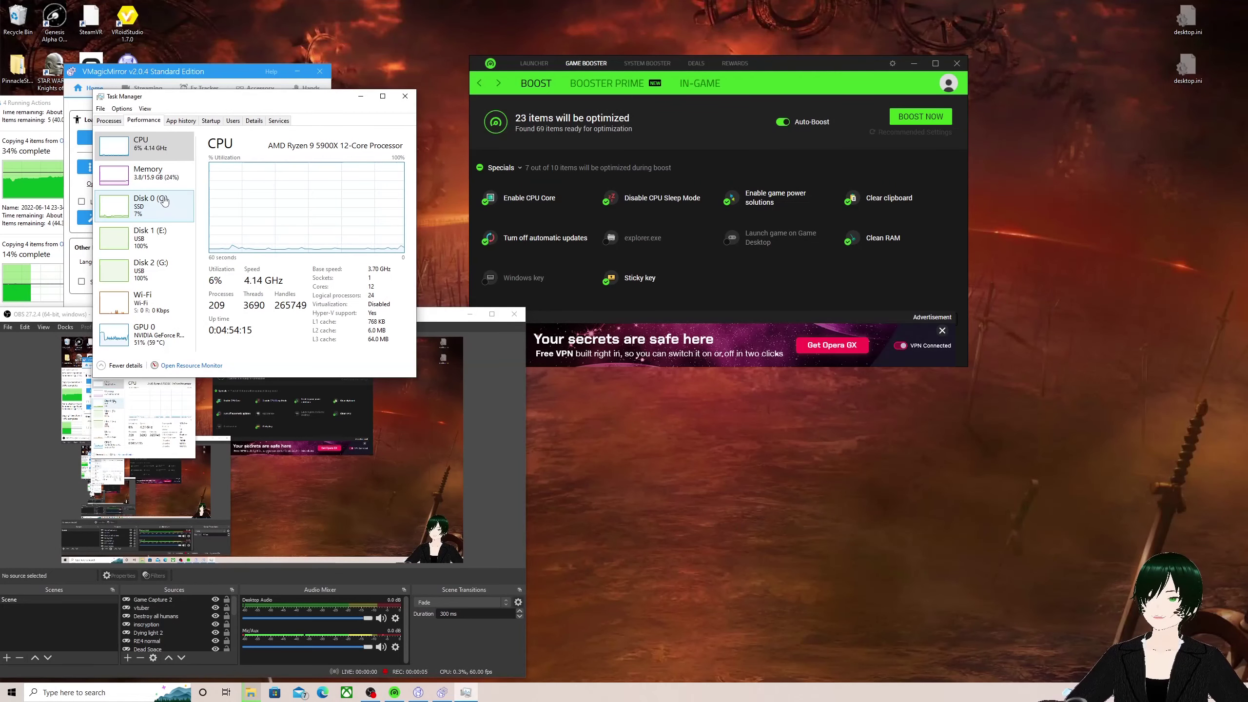